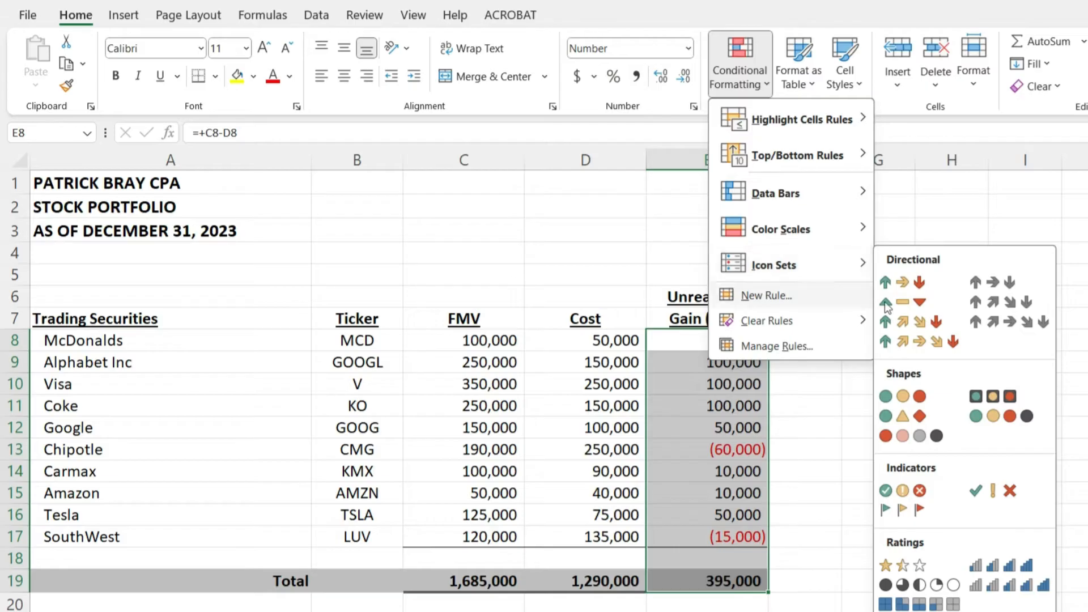
- Apply the coloured three-arrow icon set to the Unrealized Gain (Loss) cells E8:E19 and open its formatting rule for editing
left_click(923, 286)
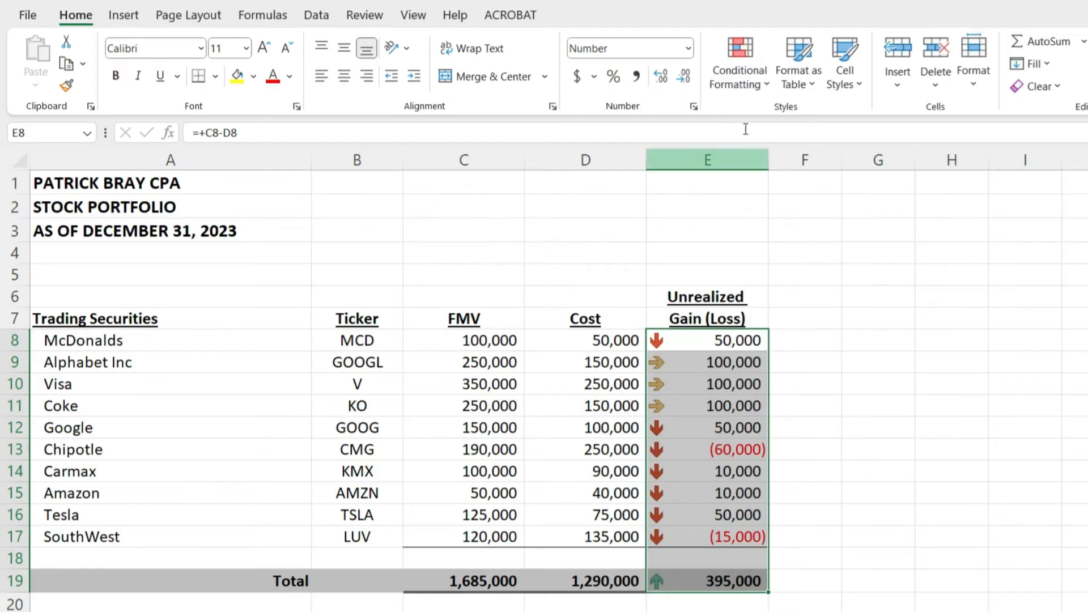
left_click(742, 76)
left_click(769, 353)
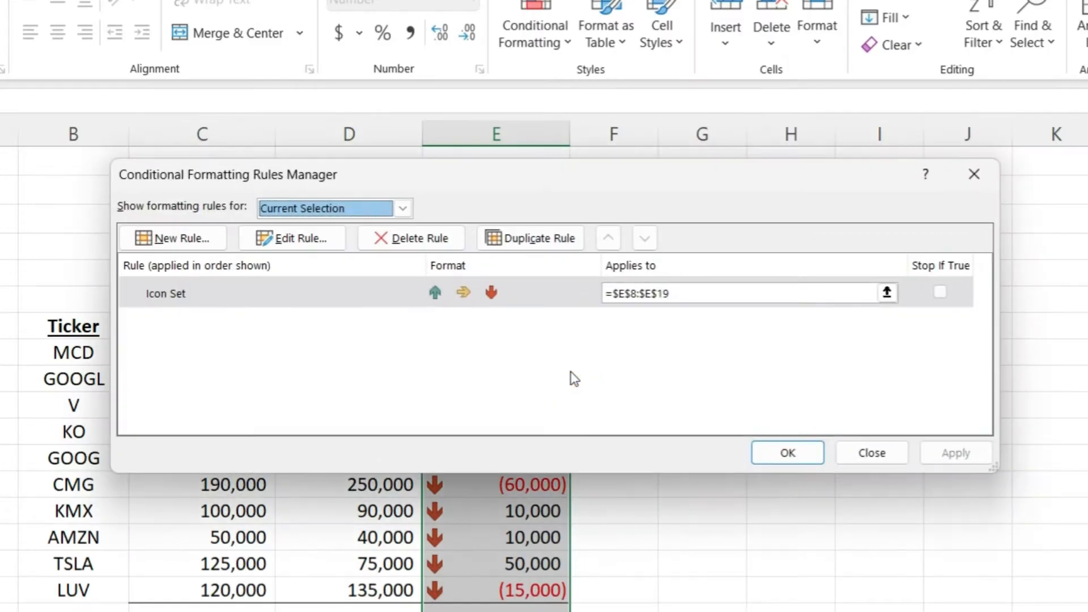
left_click(293, 243)
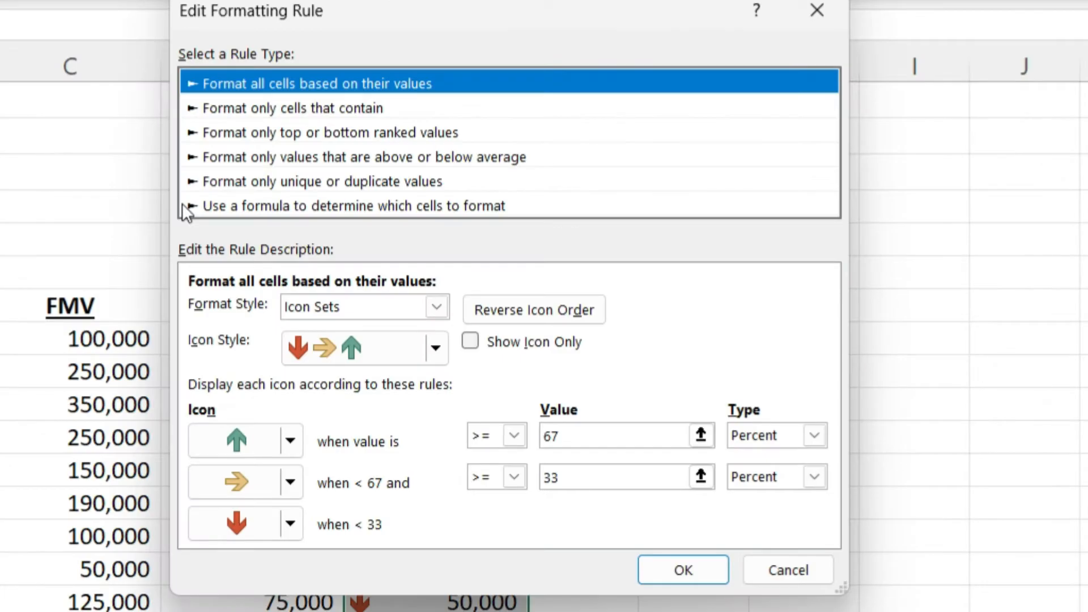
- Set the value type of both the green and yellow arrow thresholds to Number
left_click(815, 439)
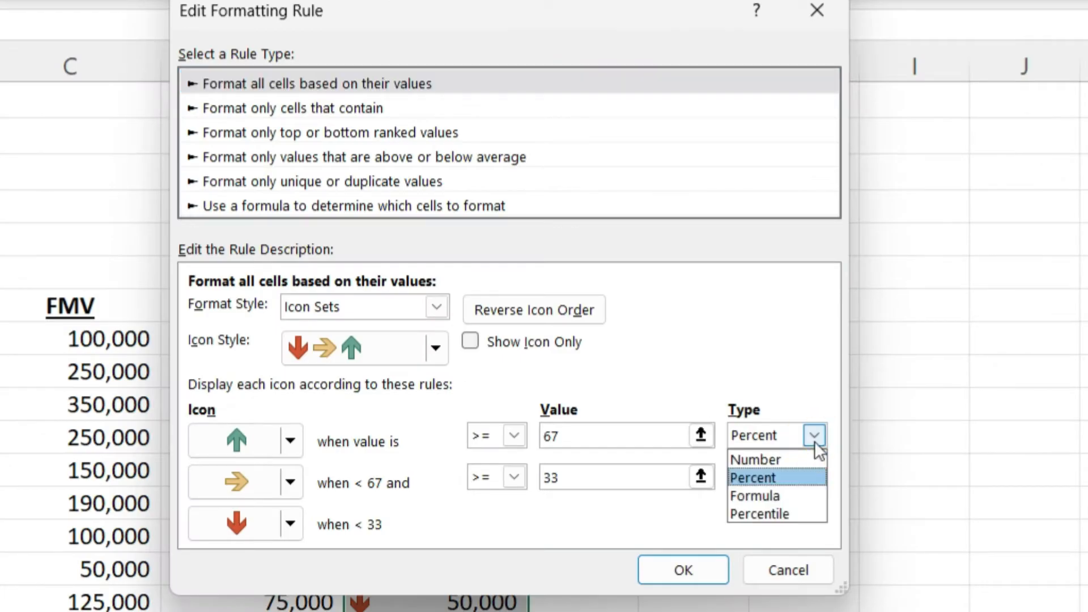
left_click(778, 459)
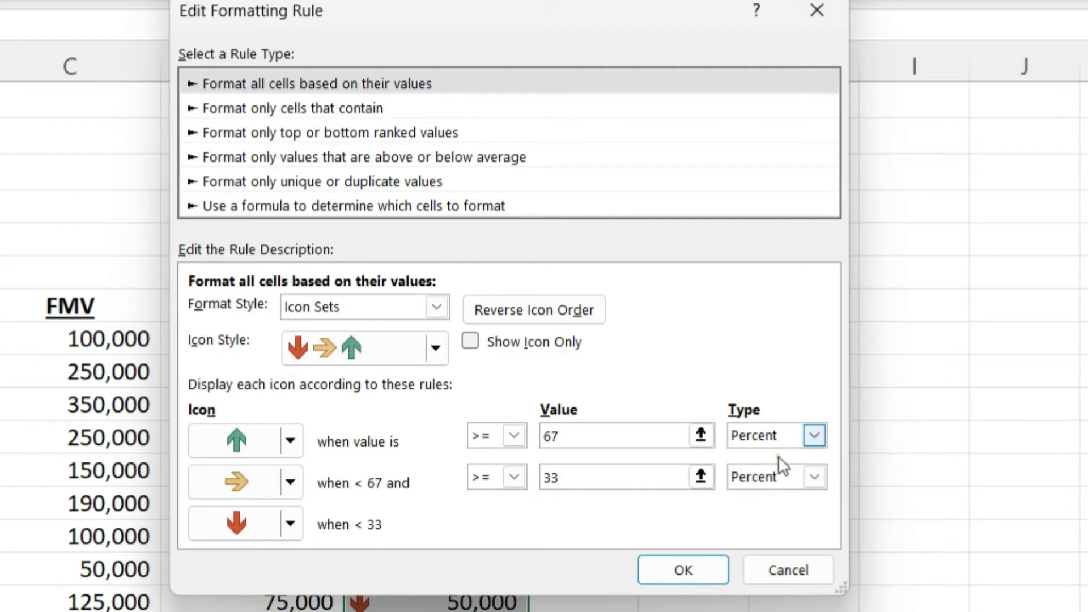
left_click(777, 477)
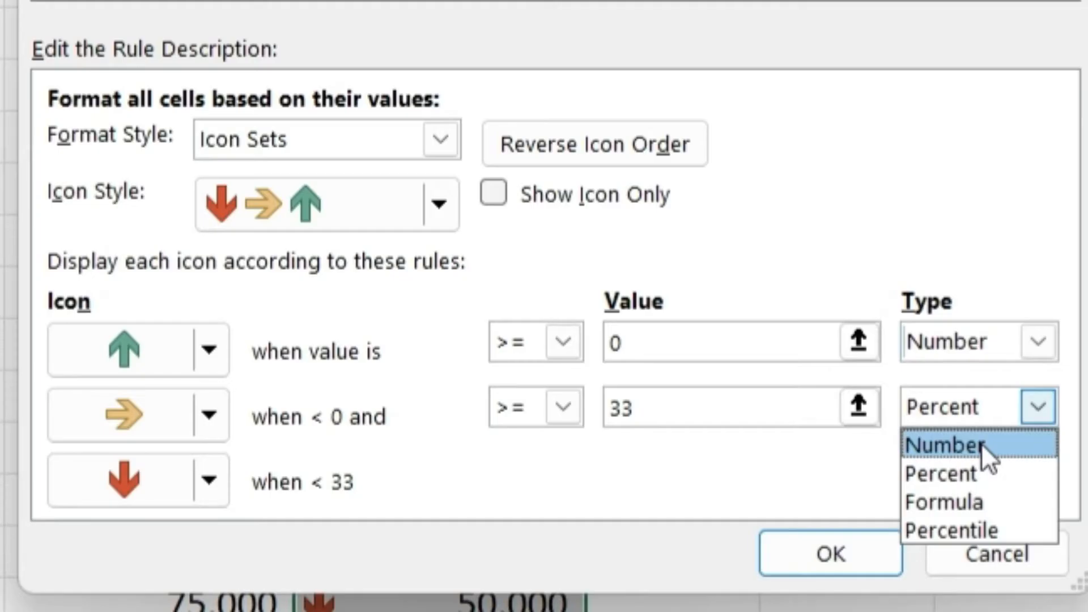
left_click(781, 503)
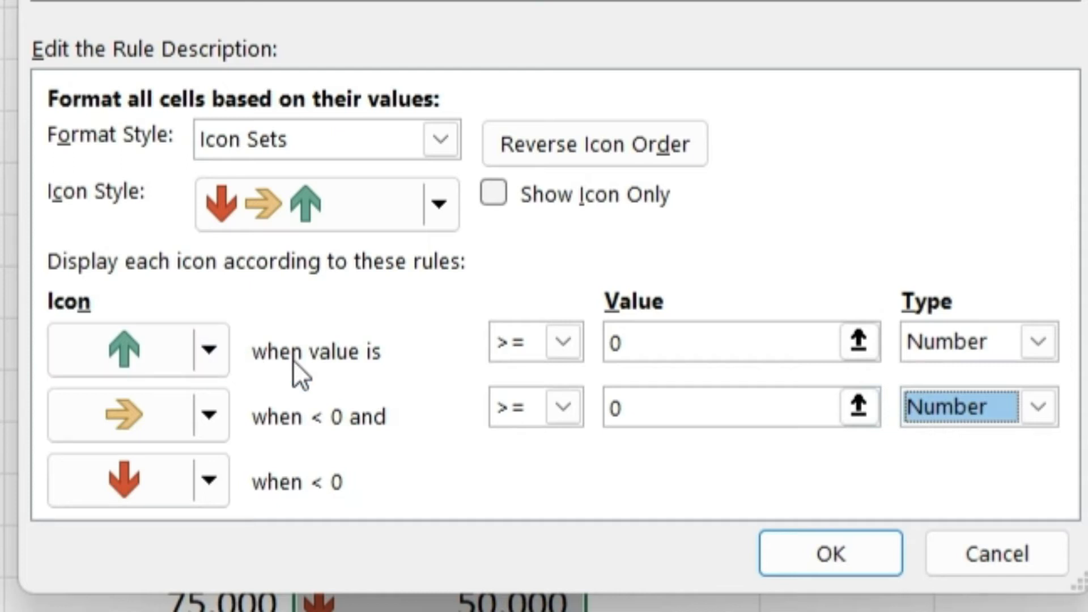
- Set the green arrow threshold to >= 1000 and the yellow arrow threshold to >= -1000, and apply the rule
left_click(585, 330)
type("1000")
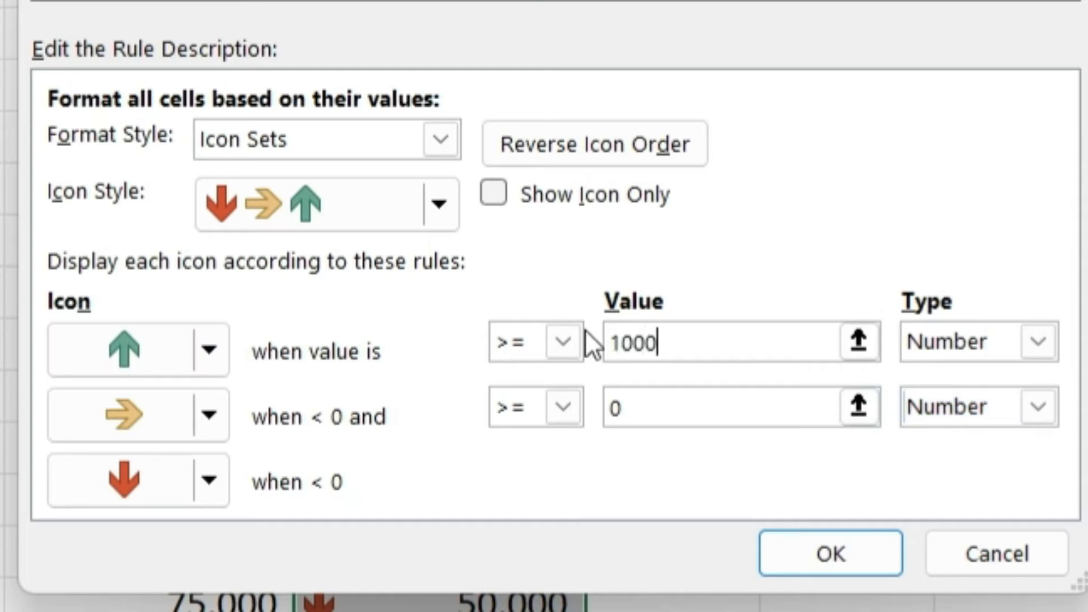
left_click(694, 408)
type("-1000")
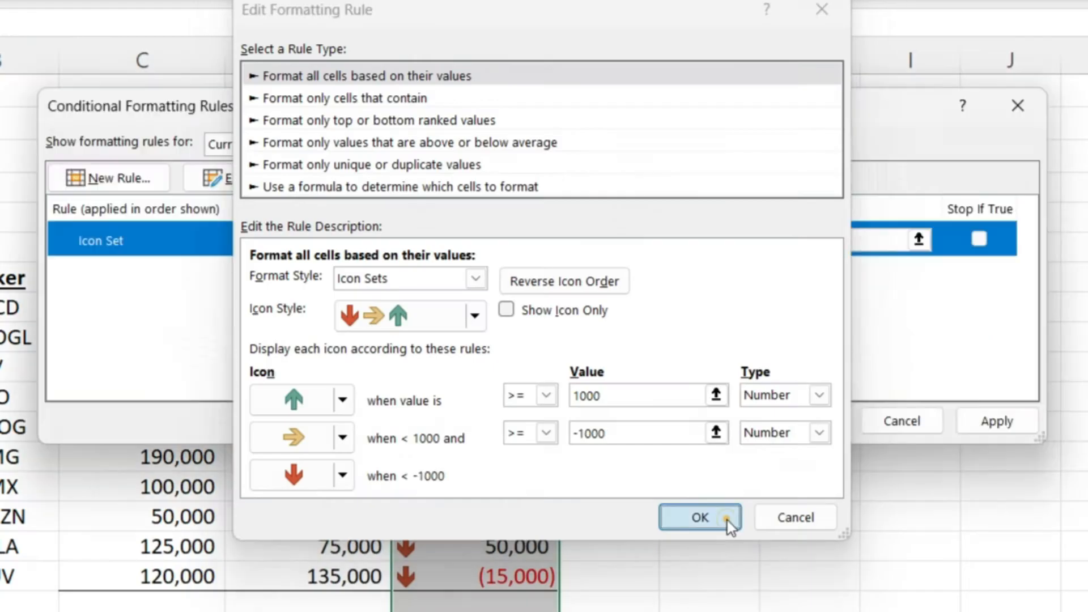
left_click(877, 556)
left_click(997, 422)
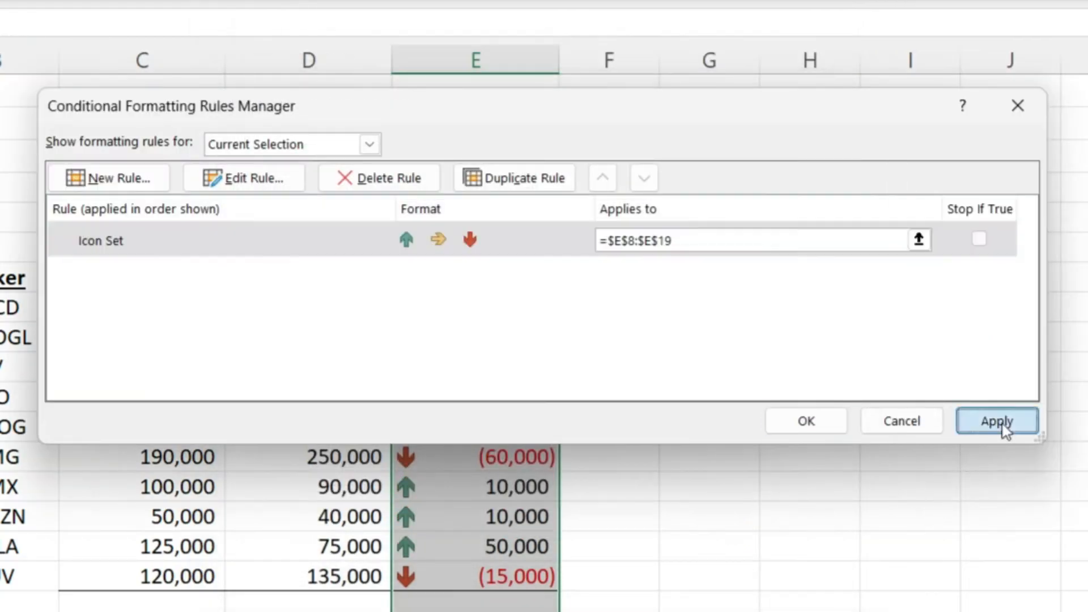
left_click(800, 426)
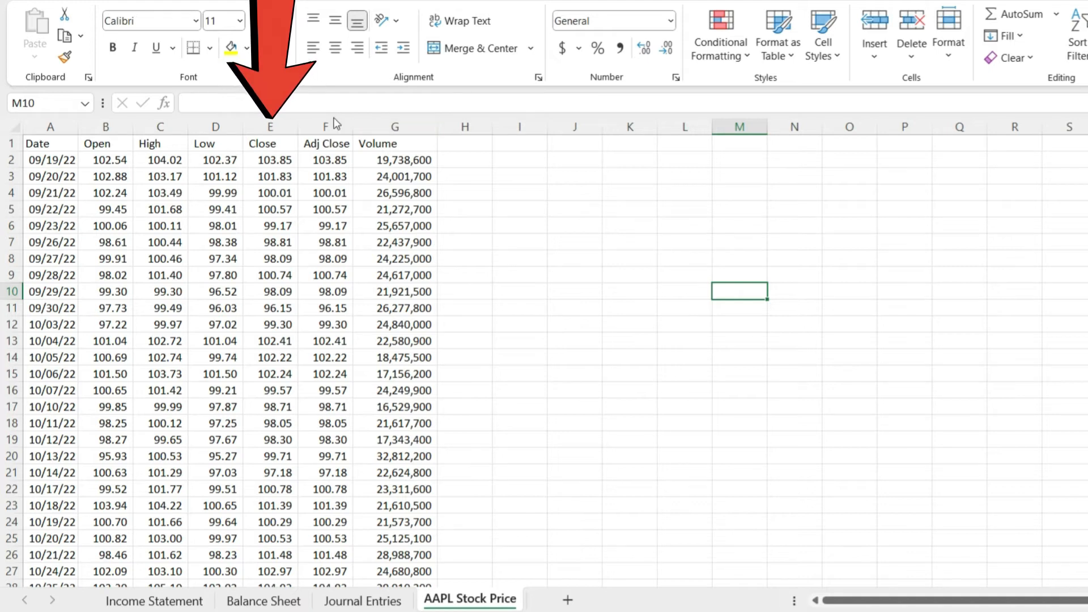
- Add an Equal To highlight rule to the Close column, formatting cells equal to 100.00 with Green Fill with Dark Green Text
left_click(270, 125)
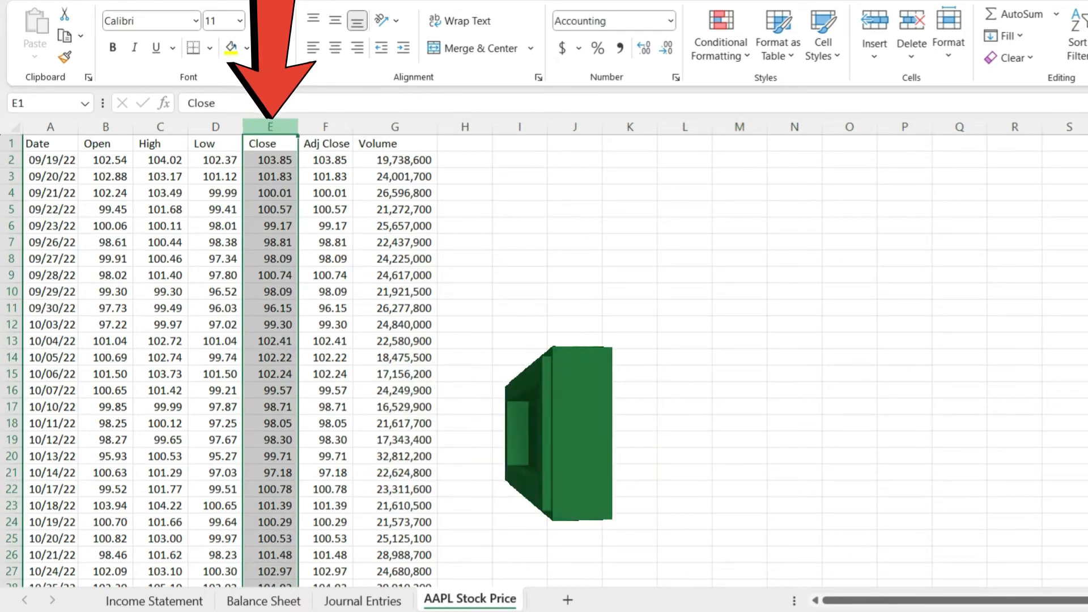
left_click(719, 56)
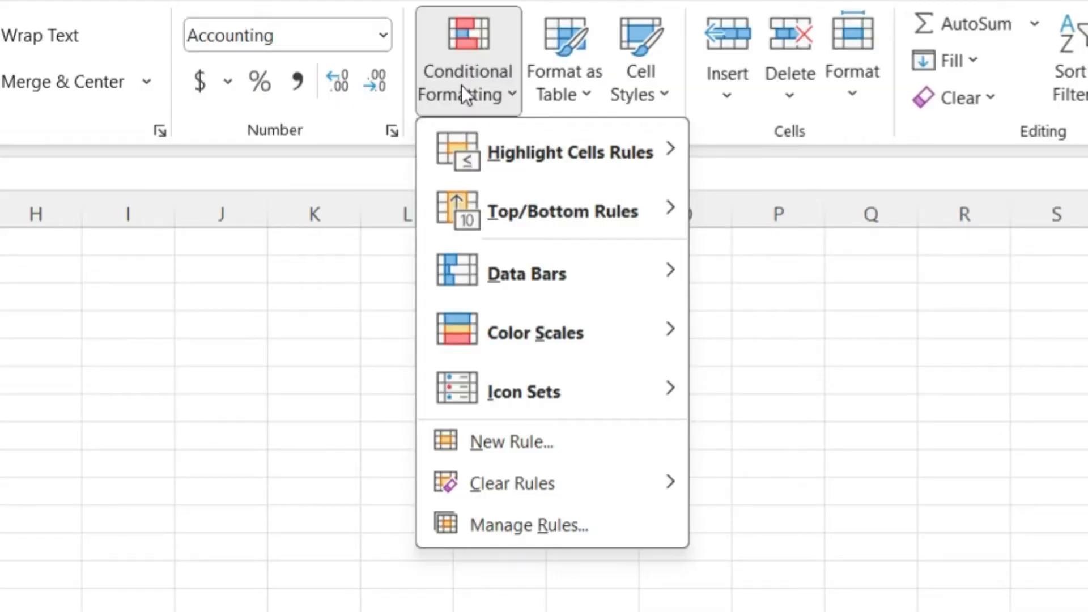
mouse_move(615, 175)
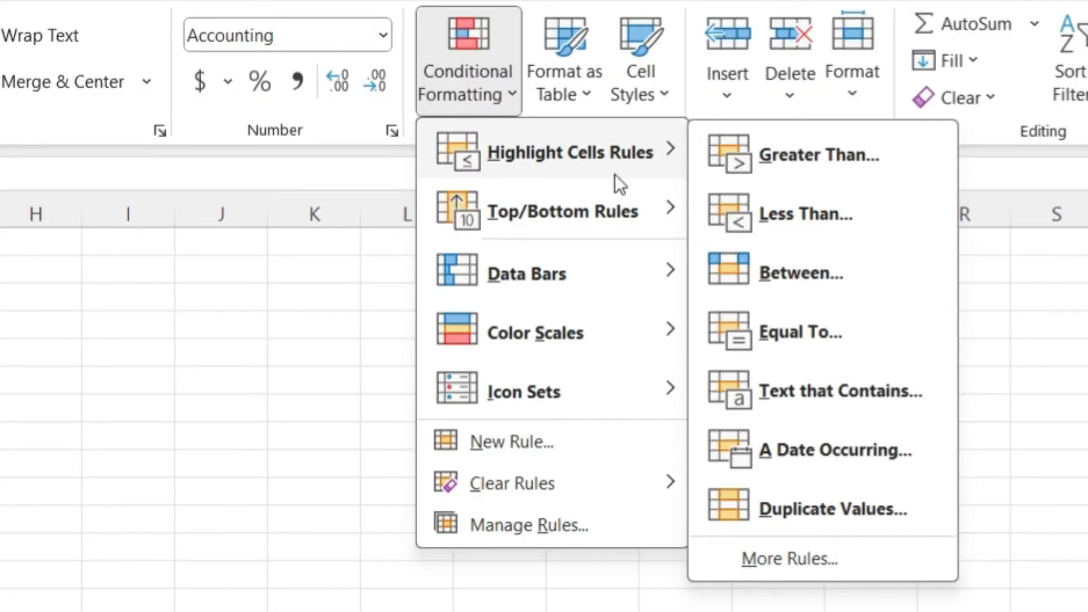
left_click(868, 341)
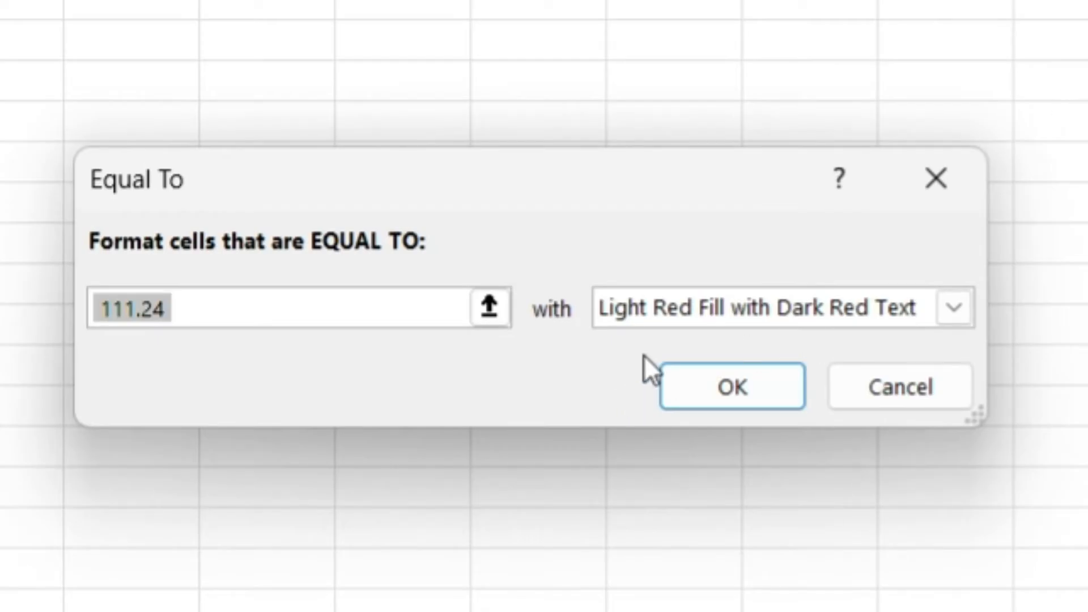
left_click(668, 306)
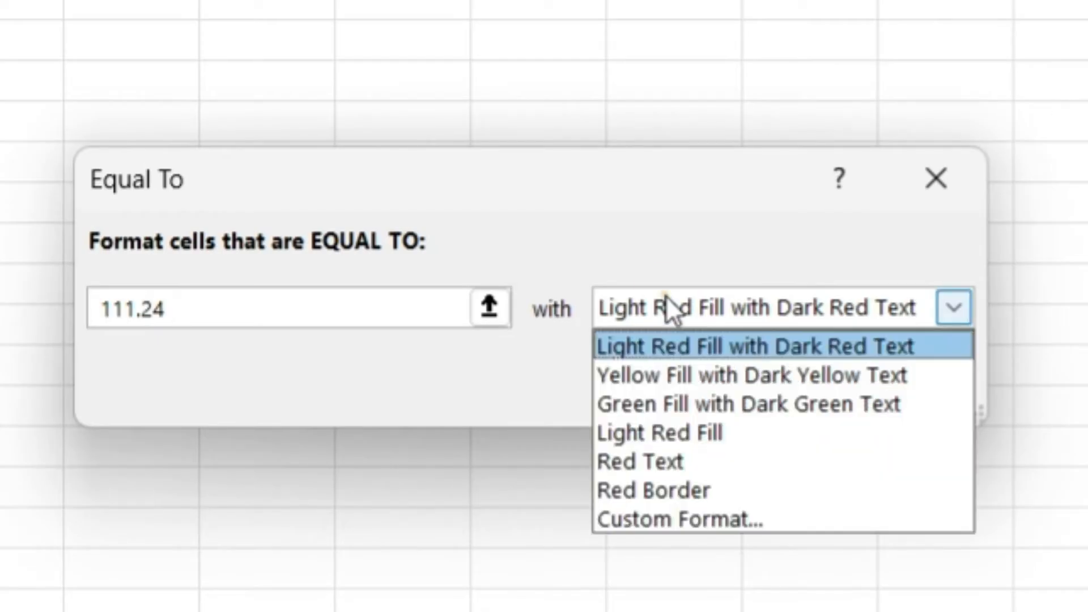
left_click(671, 402)
double_click(196, 301)
type("100")
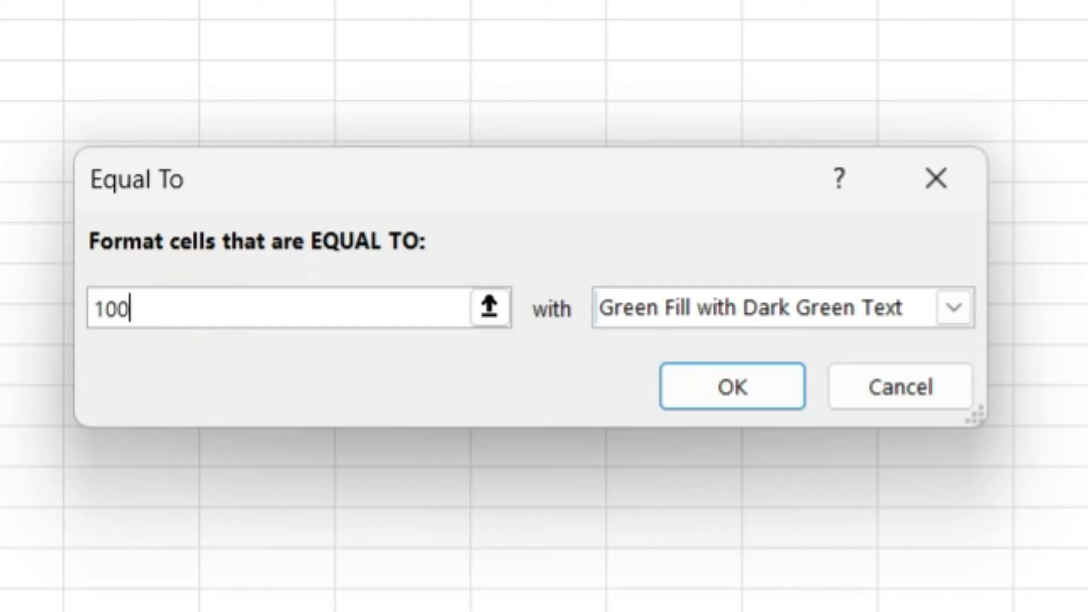
type(".00")
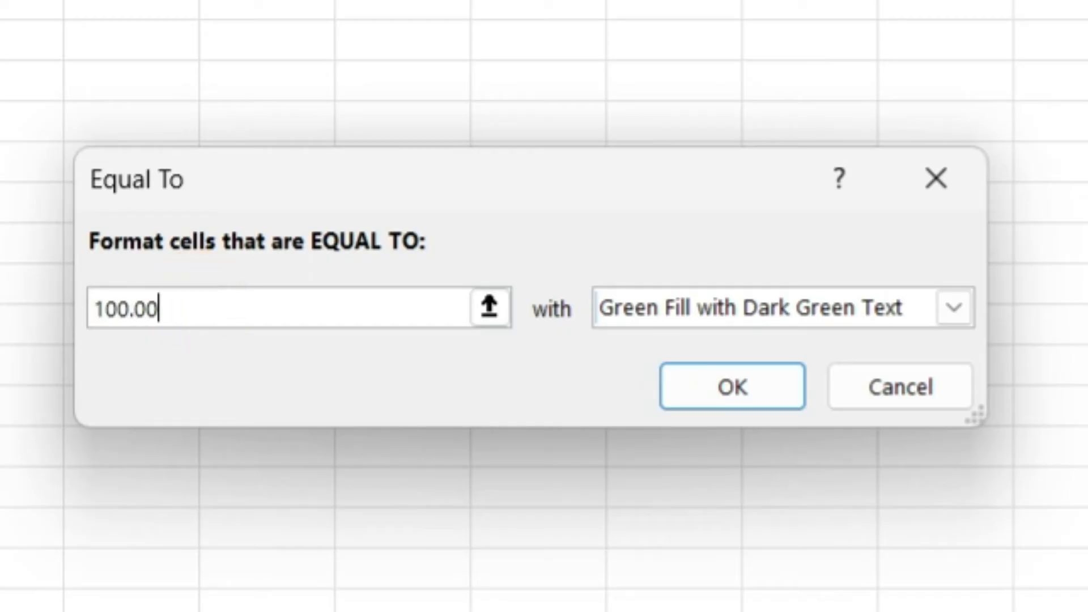
left_click(718, 386)
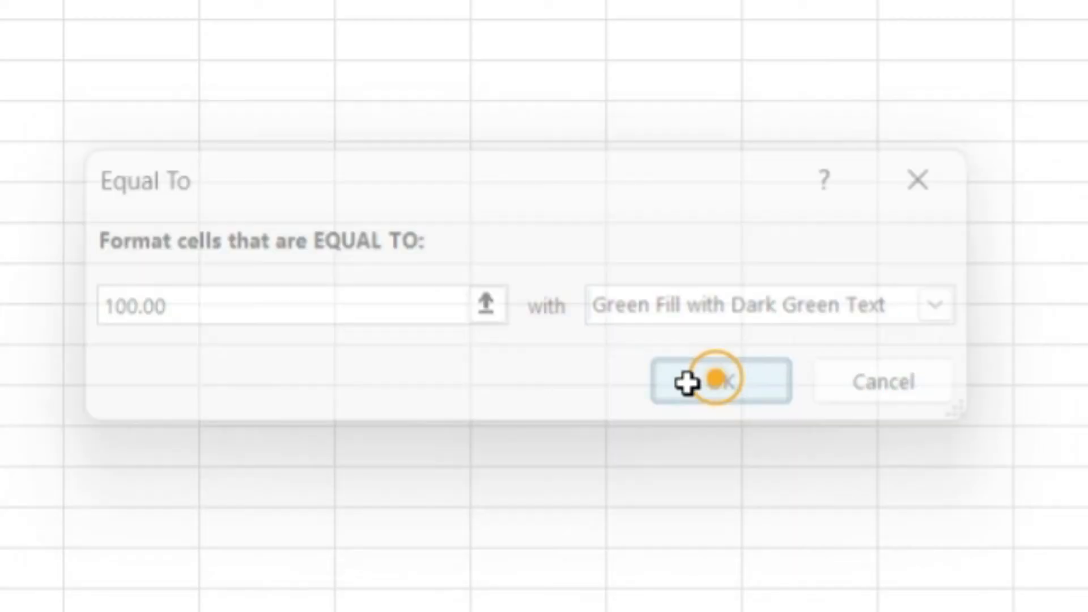
- Look through the Close column of the stock price data for highlighted closing prices
scroll(539, 254, "down", 20)
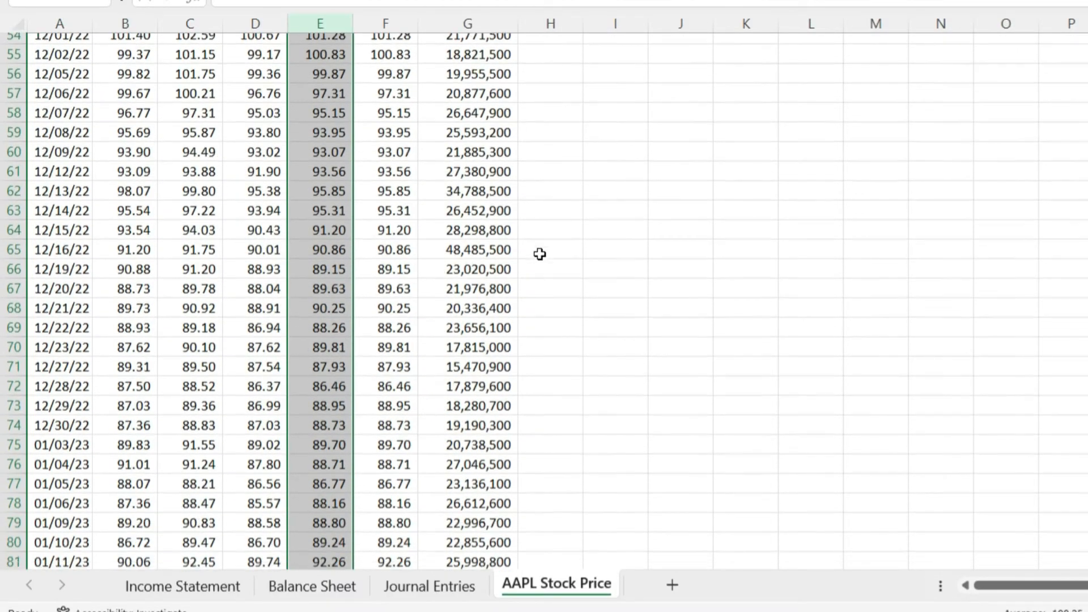
scroll(539, 254, "down", 6)
scroll(539, 254, "up", 8)
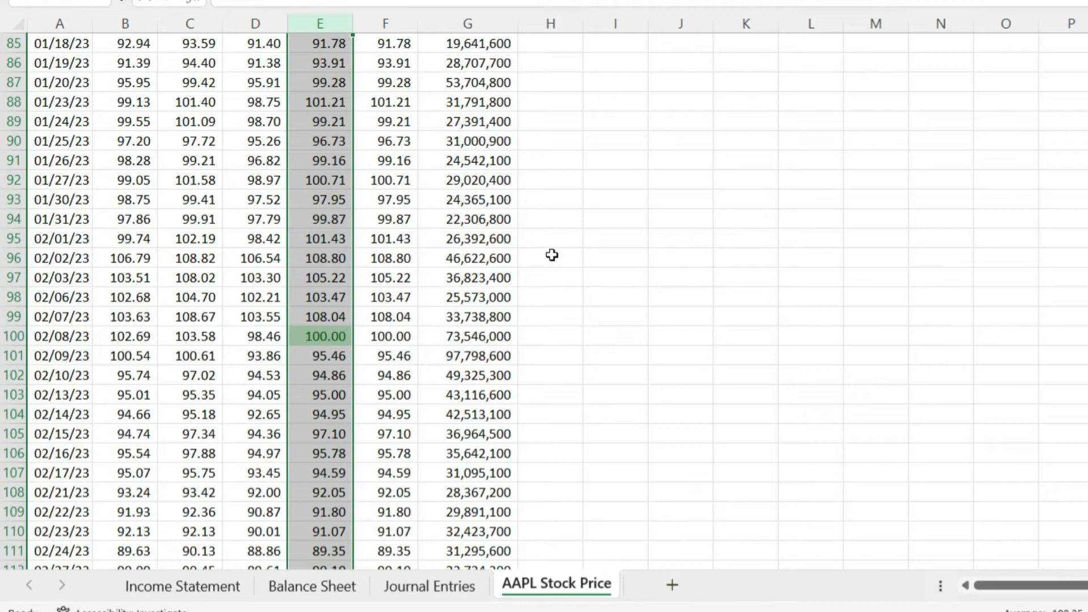
left_click(626, 283)
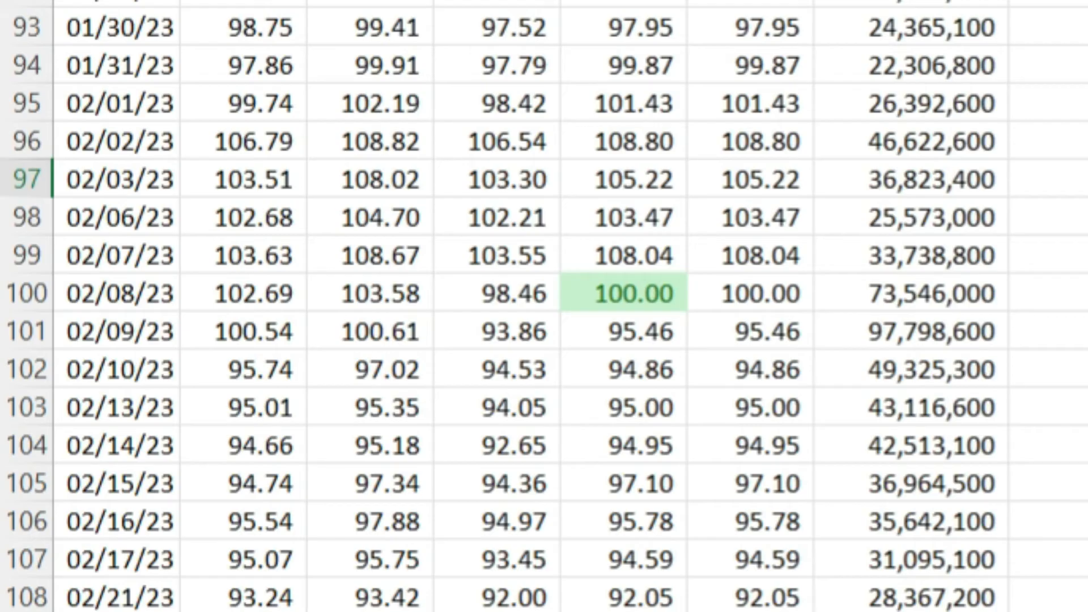
scroll(810, 392, "down", 20)
scroll(811, 392, "down", 20)
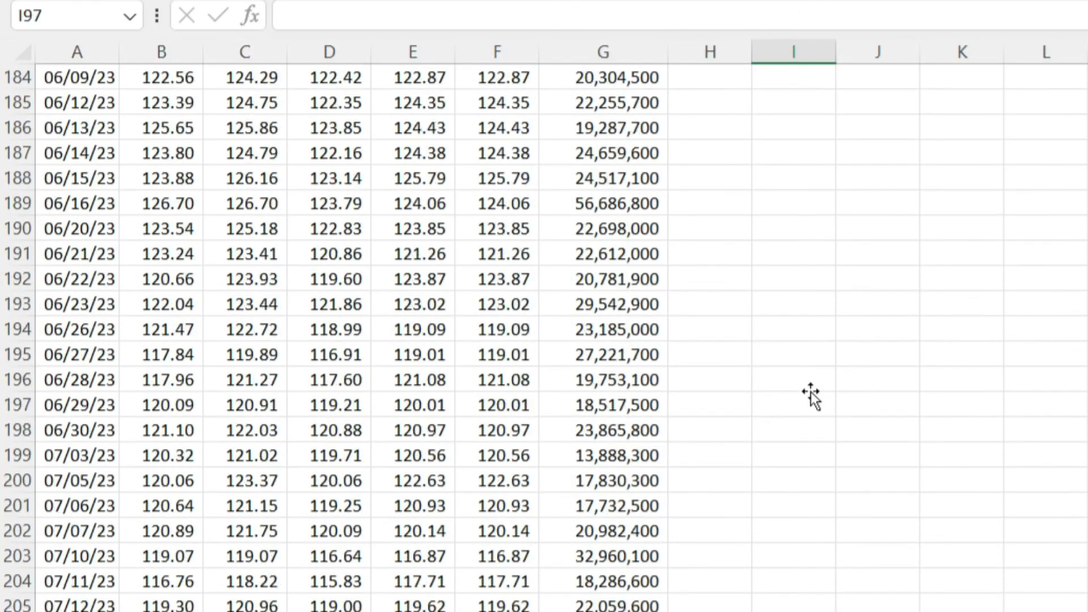
scroll(811, 392, "up", 5)
scroll(811, 392, "up", 20)
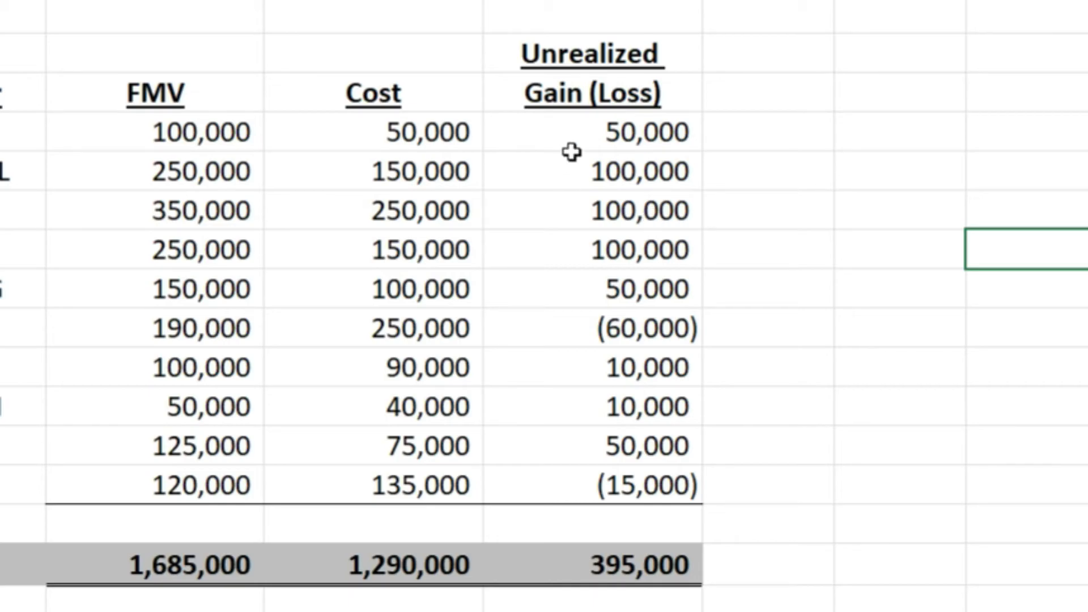
- Start a new conditional formatting rule for the Unrealized Gain (Loss) cells E8:E19 with the 3-Color Scale format style
left_click_drag(578, 133, 631, 564)
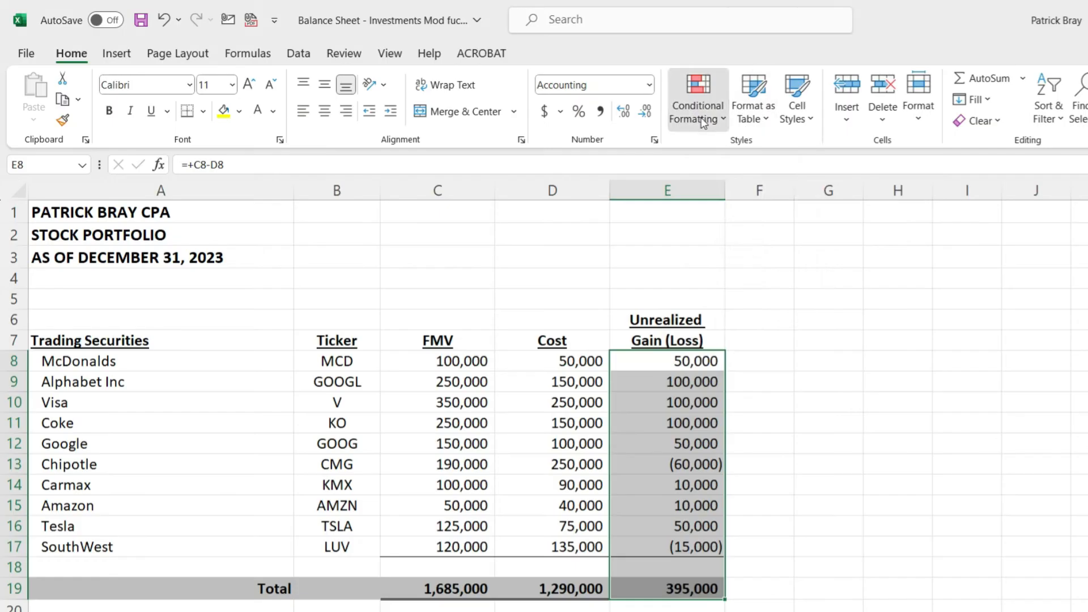
left_click(697, 108)
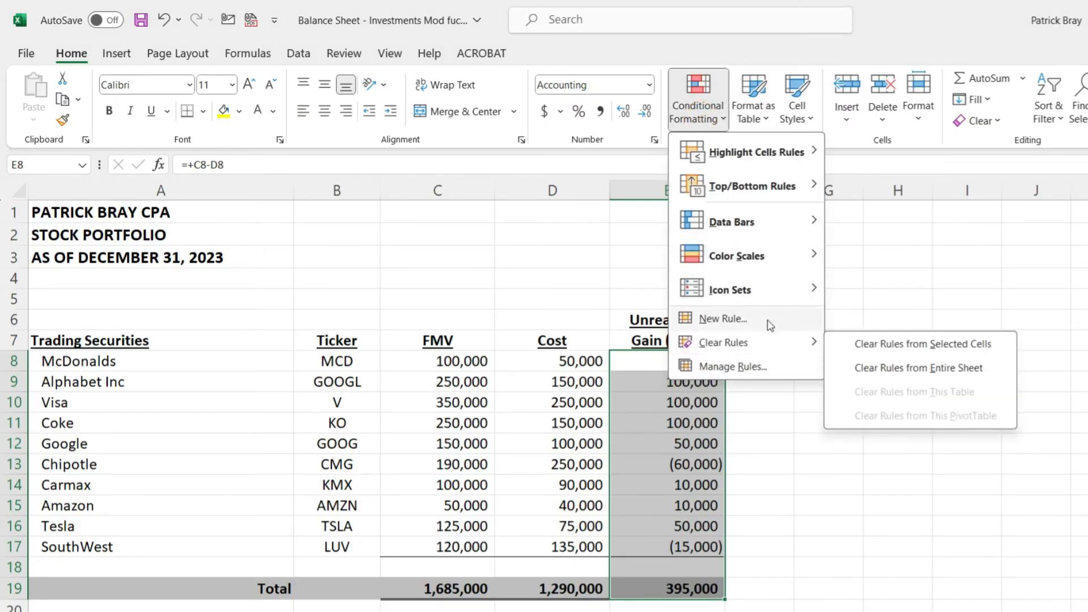
left_click(746, 323)
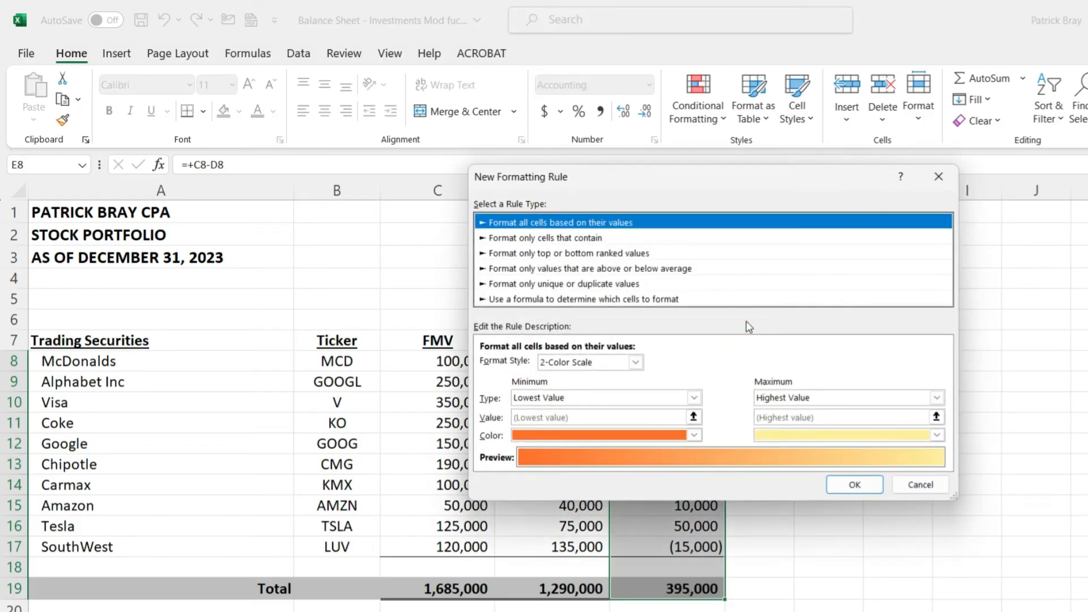
left_click(608, 361)
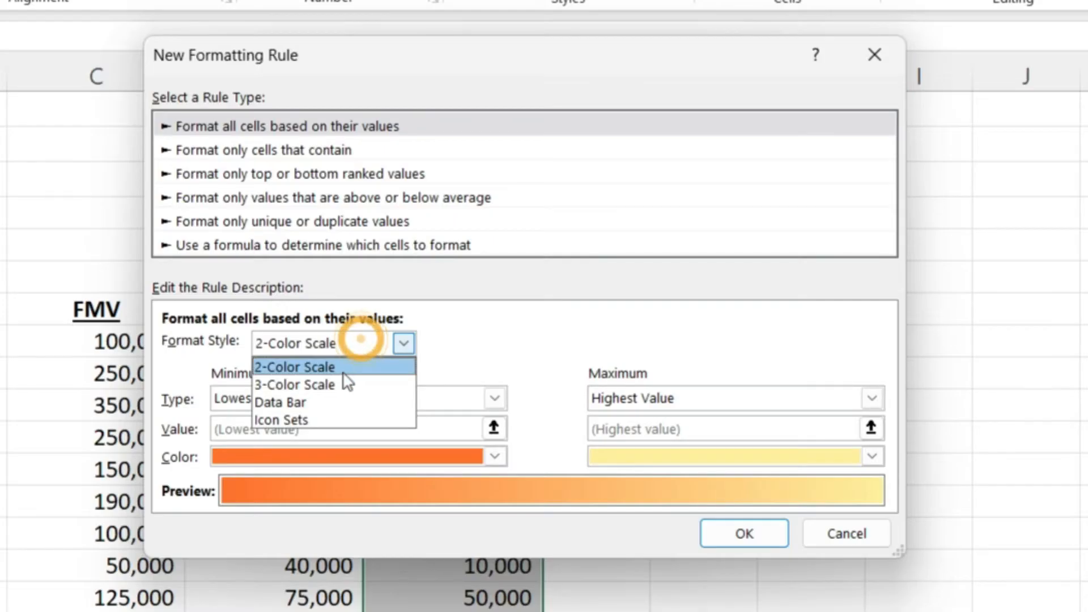
left_click(338, 382)
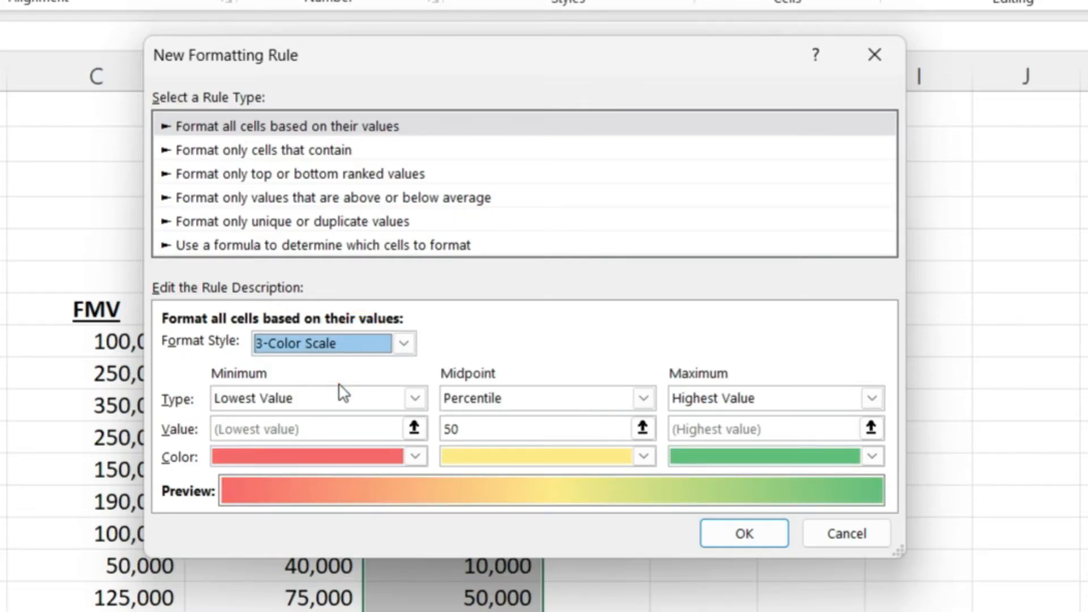
- Set the minimum, midpoint and maximum types of the 3-color scale to Number
left_click(343, 393)
left_click(305, 437)
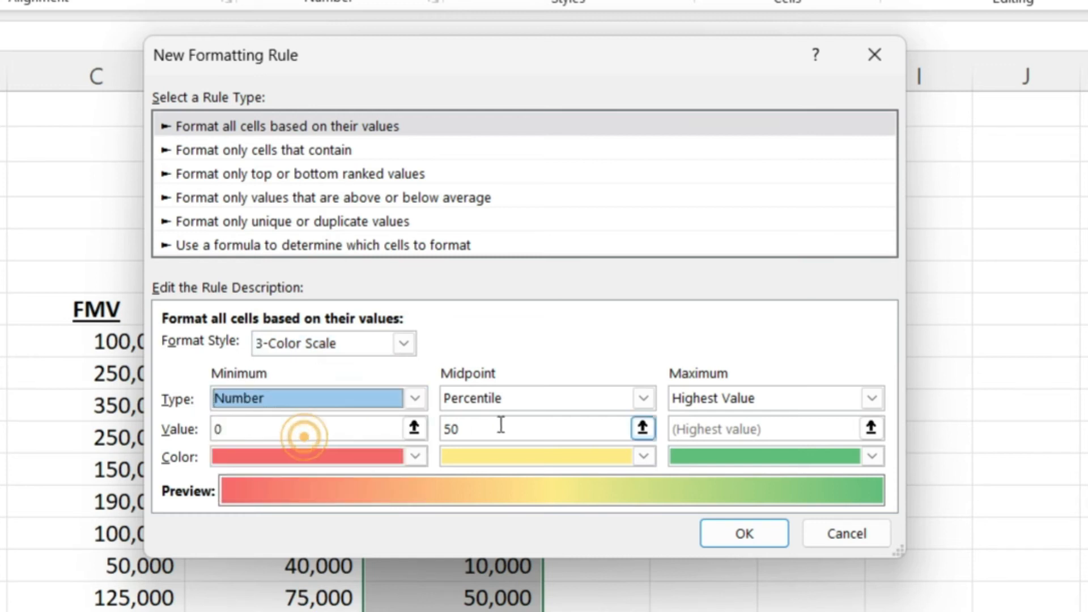
left_click(515, 398)
left_click(510, 420)
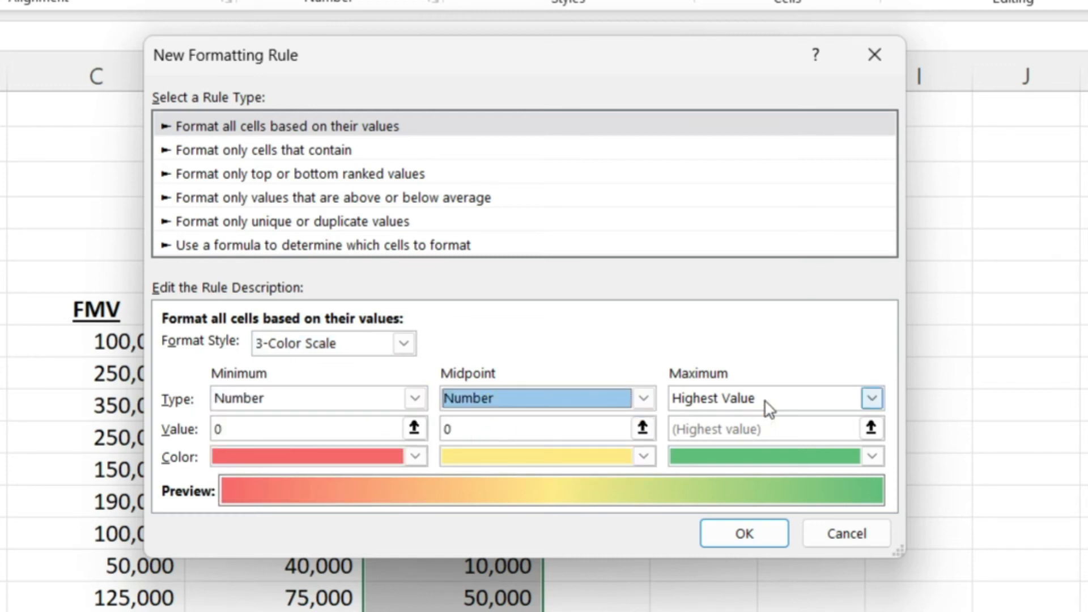
left_click(769, 398)
left_click(736, 434)
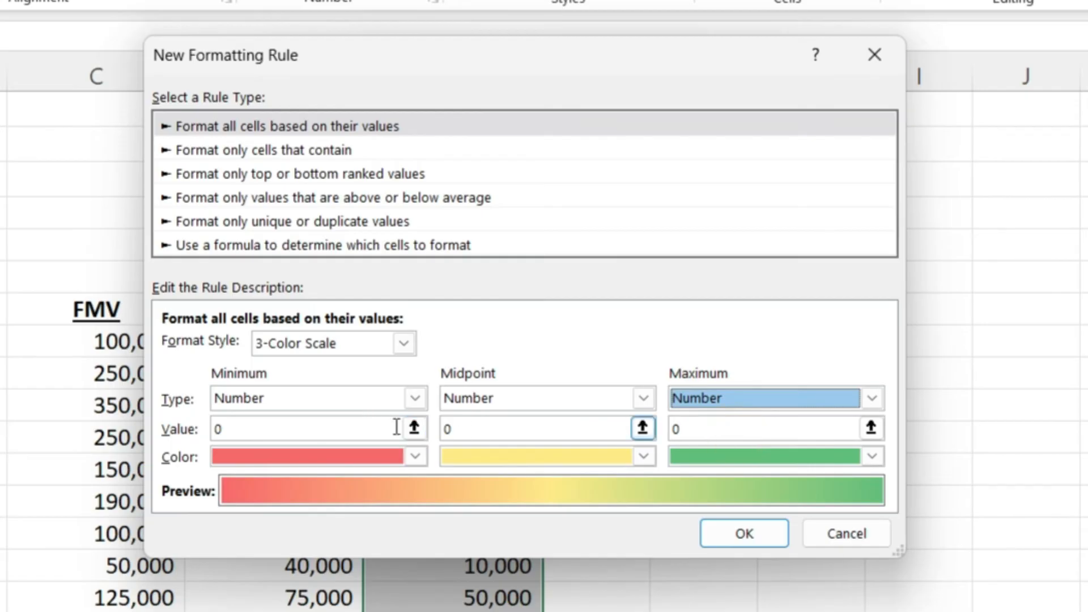
- Set the color scale's minimum value to -5000 and maximum value to 5000, create the rule and deselect the cells
double_click(291, 429)
type("-5000")
double_click(716, 429)
type("5000")
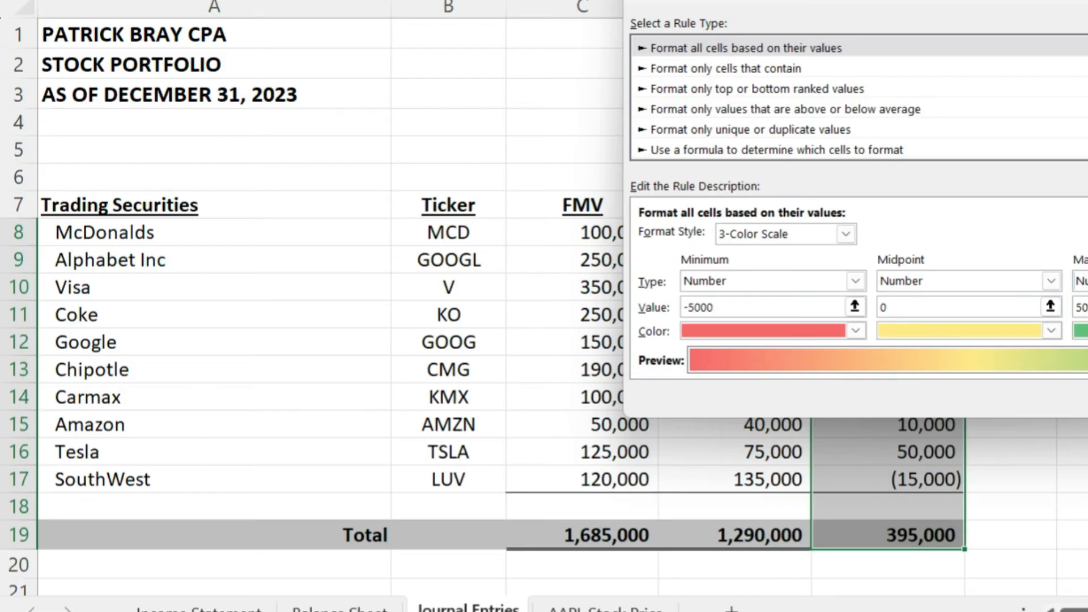
left_click(744, 533)
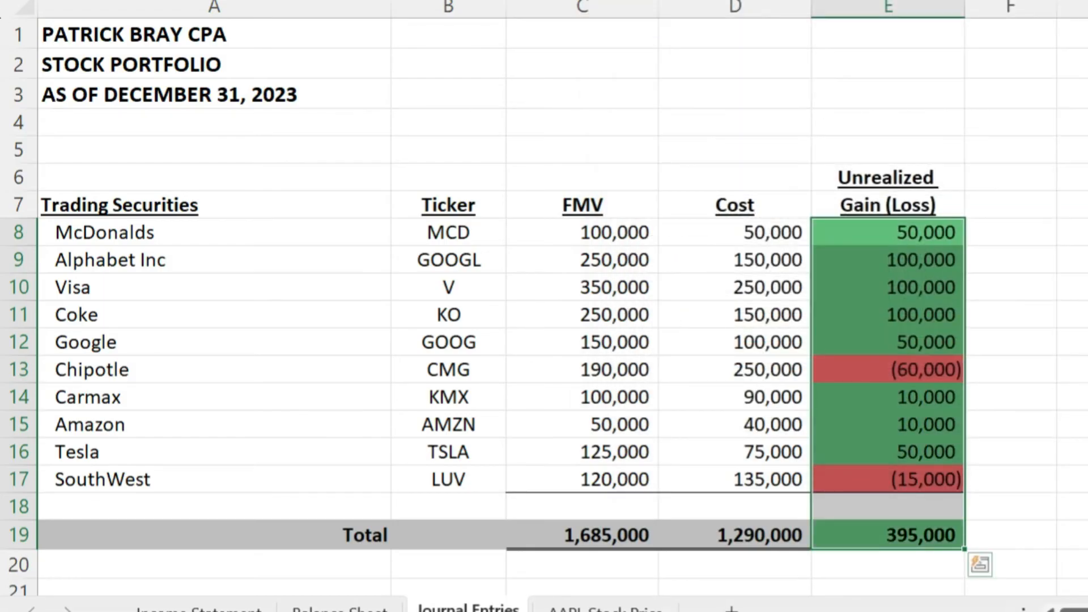
left_click(1083, 397)
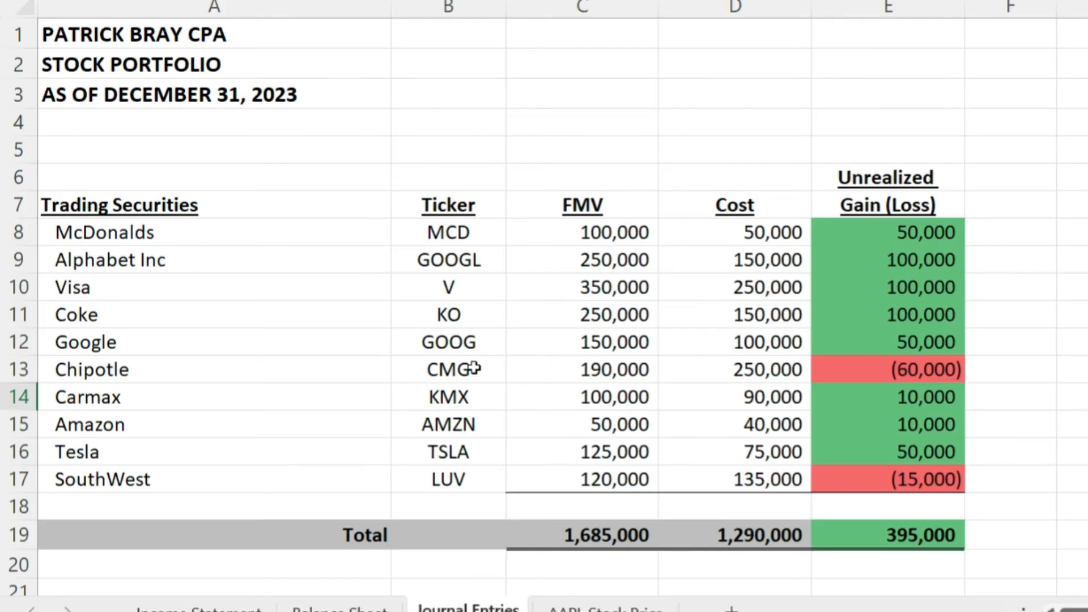
- Set the FMV of McDonalds in cell C8 to 45,000 to test the color scale
left_click(629, 230)
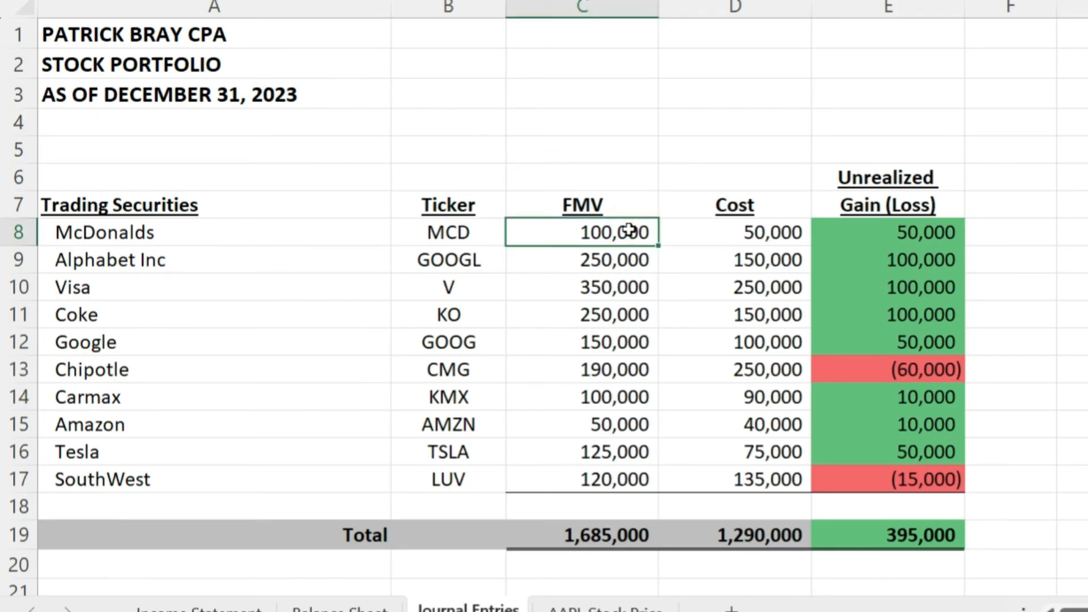
type("45000")
key("Return")
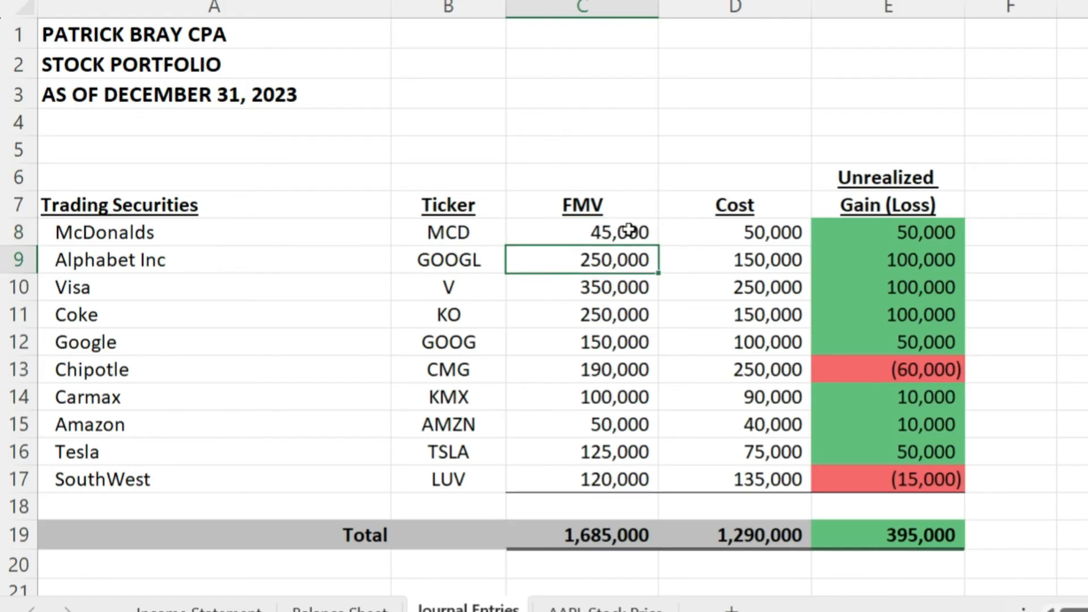
- Change the McDonalds FMV in cell C8 to 46,000
left_click(629, 230)
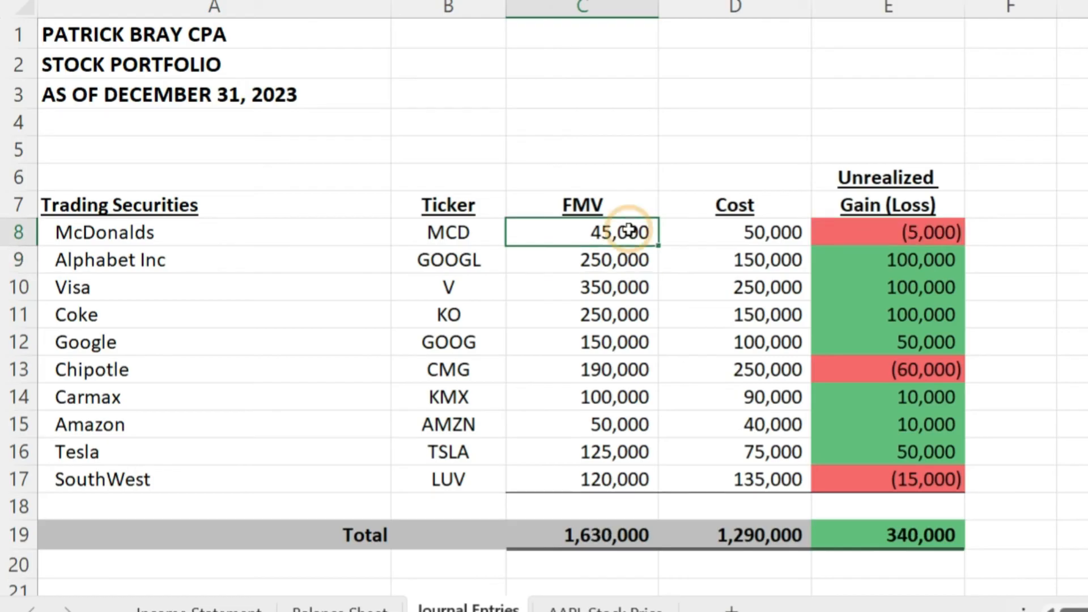
type("46,000")
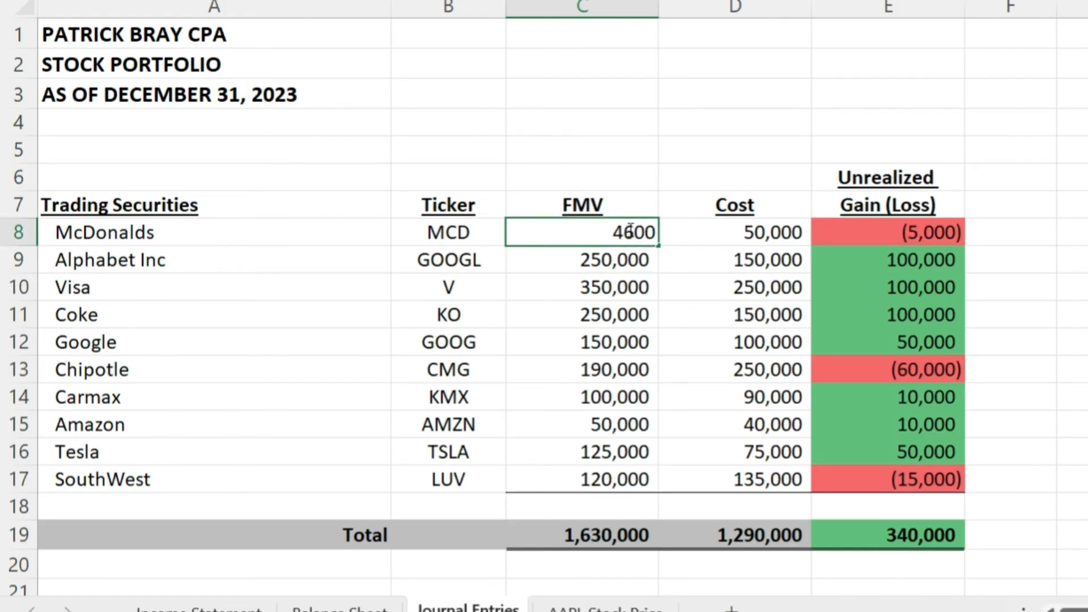
key("Return")
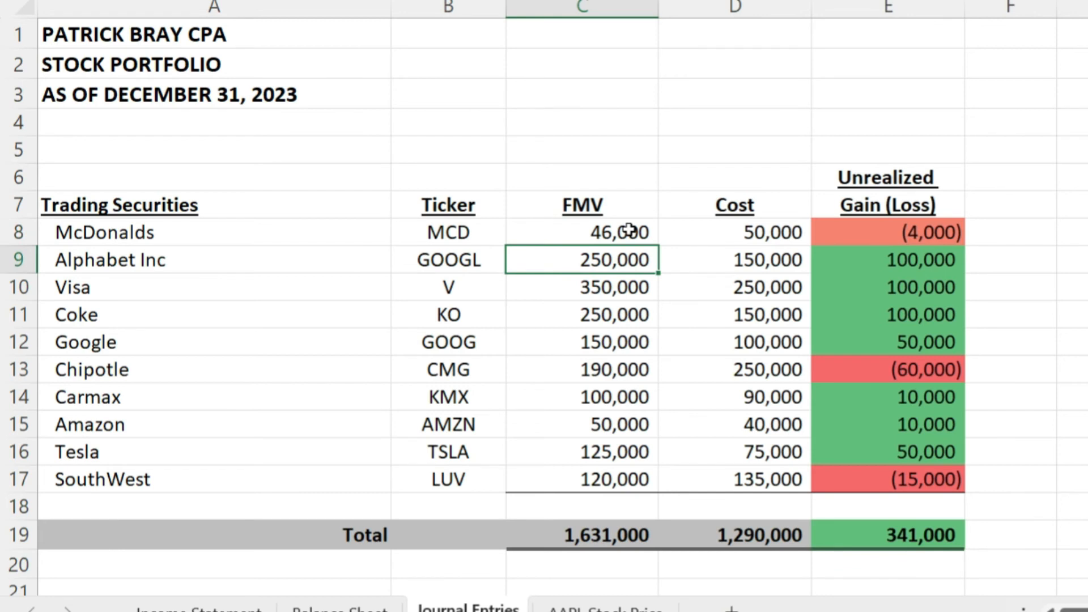
- Set the FMV of Chipotle in cell C13 to 255,000
left_click(602, 357)
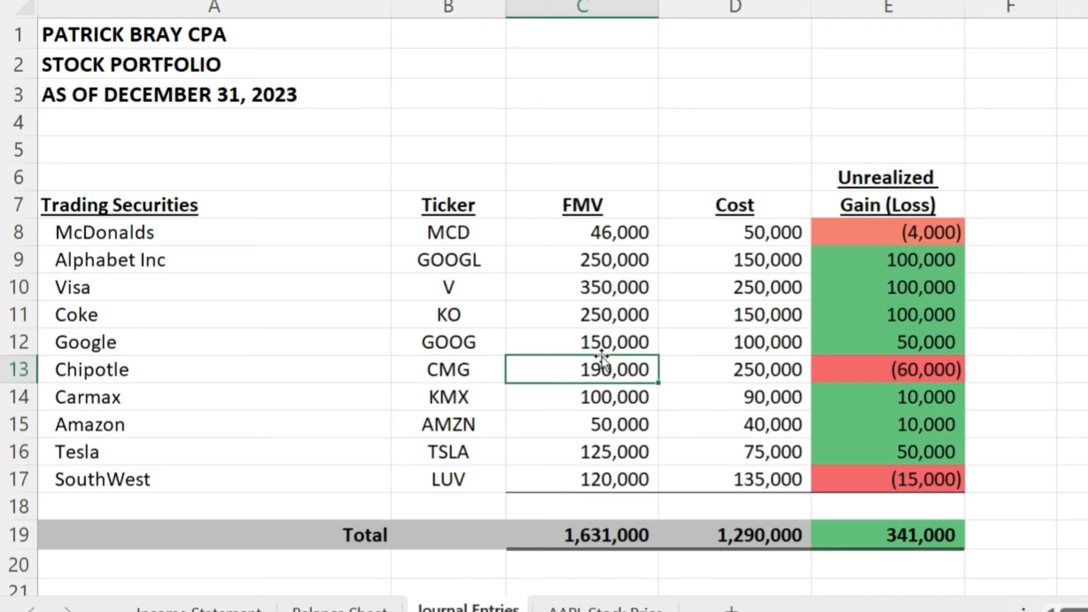
type("250")
key("BackSpace")
type("5,0")
type("000")
key("Return")
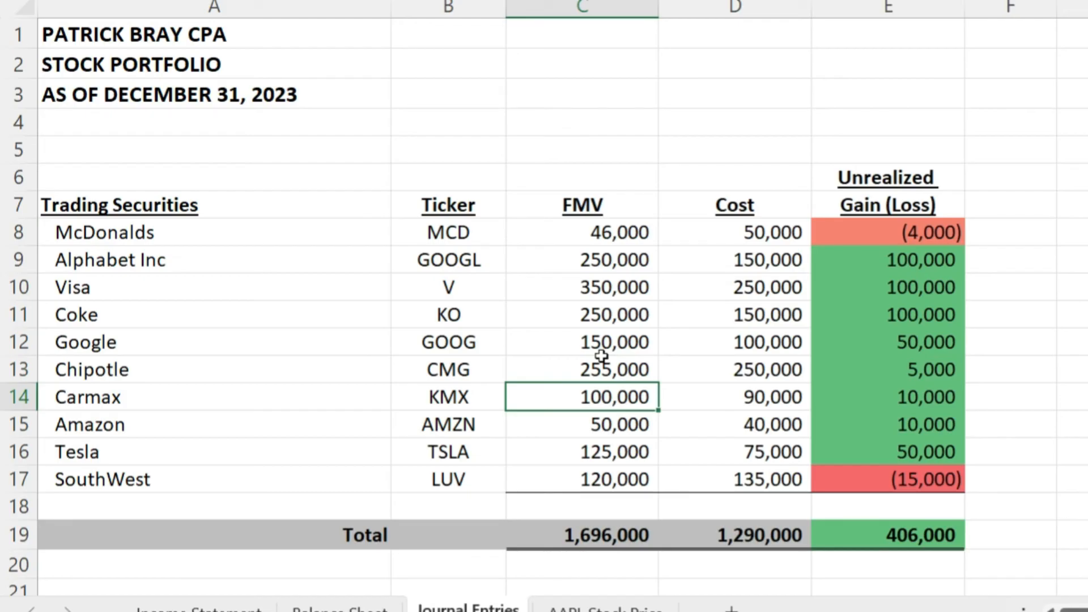
- Set the FMV of Google (GOOG) in cell C12 to 100,000
left_click(603, 346)
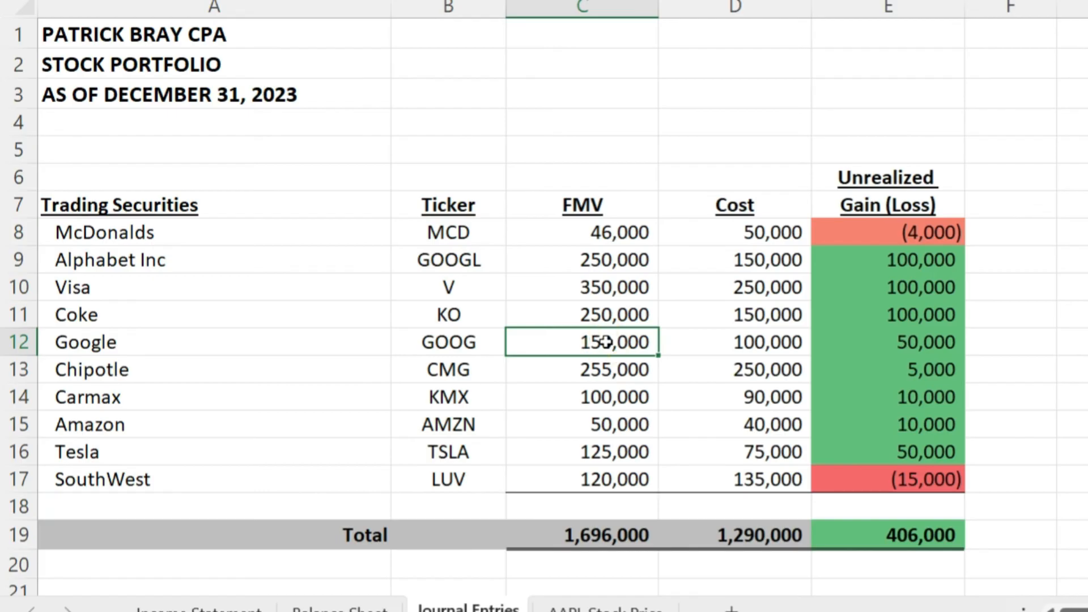
type("100000")
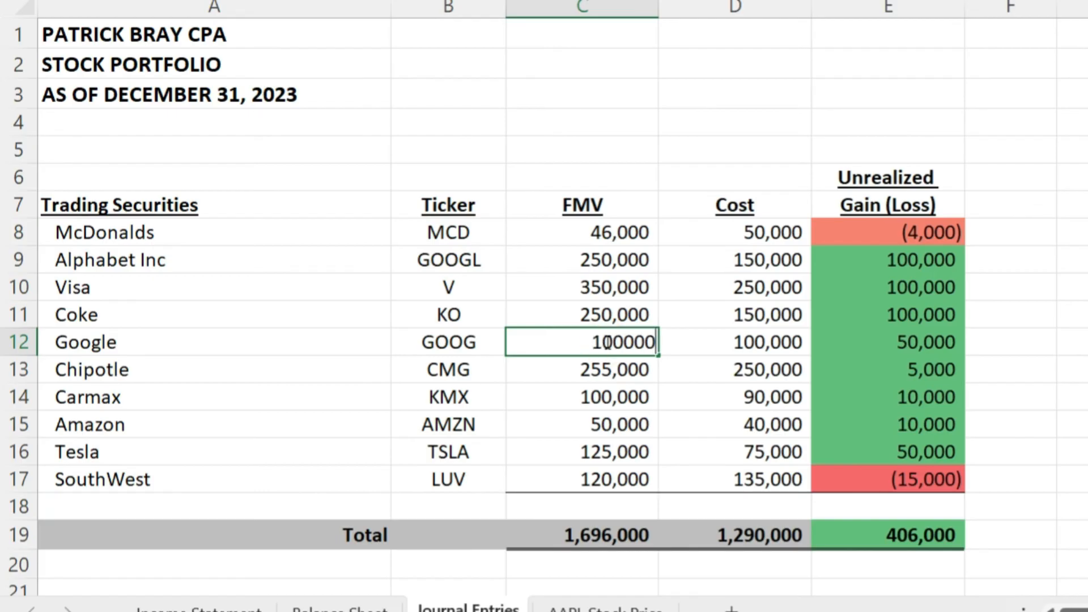
key("Return")
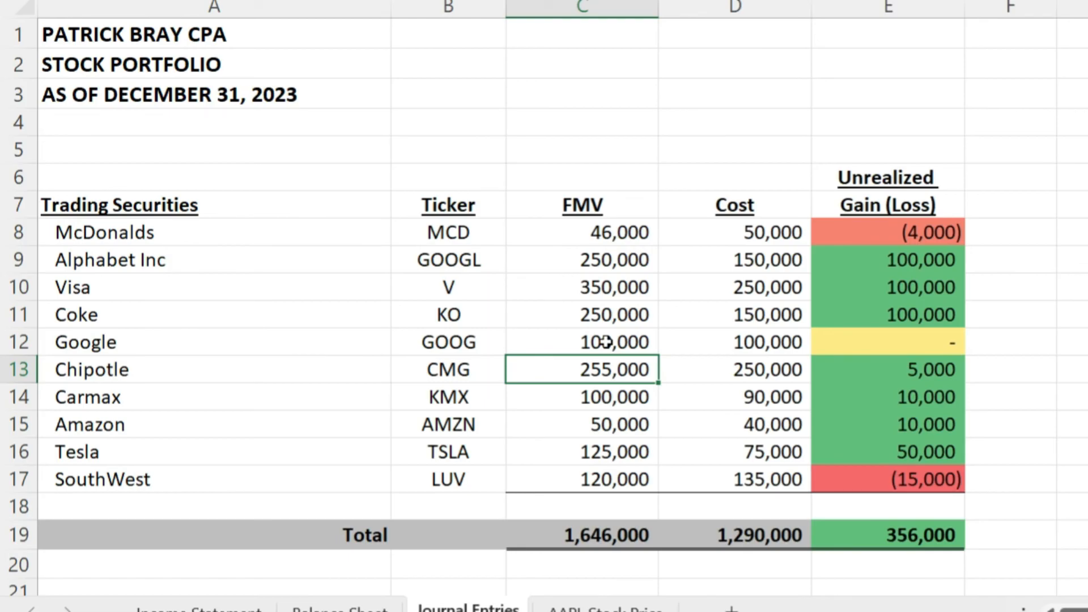